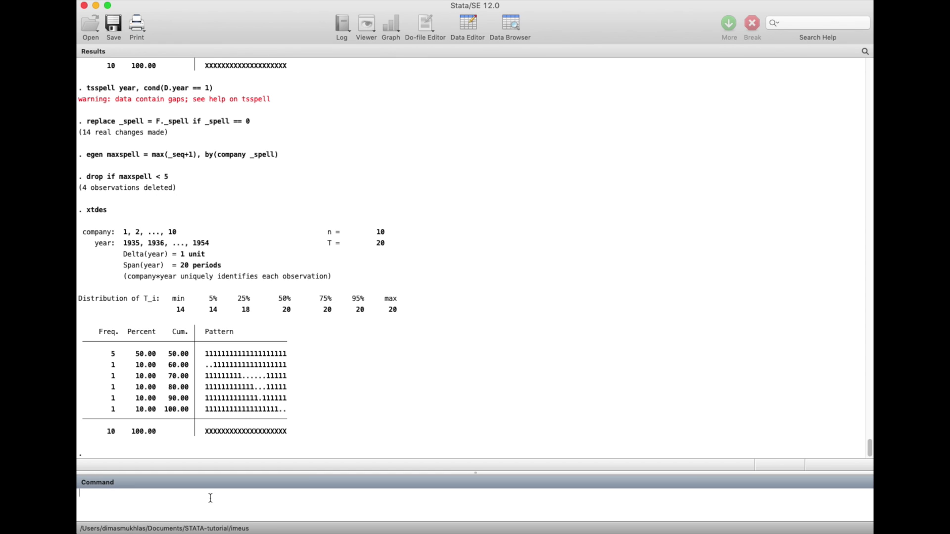
Drop all data from memory, copy the grunfeldGaps link address from the download page in Google Chrome, and return to Stata
{"action": "type", "text": "drop _all"}
{"action": "key", "text": "Return"}
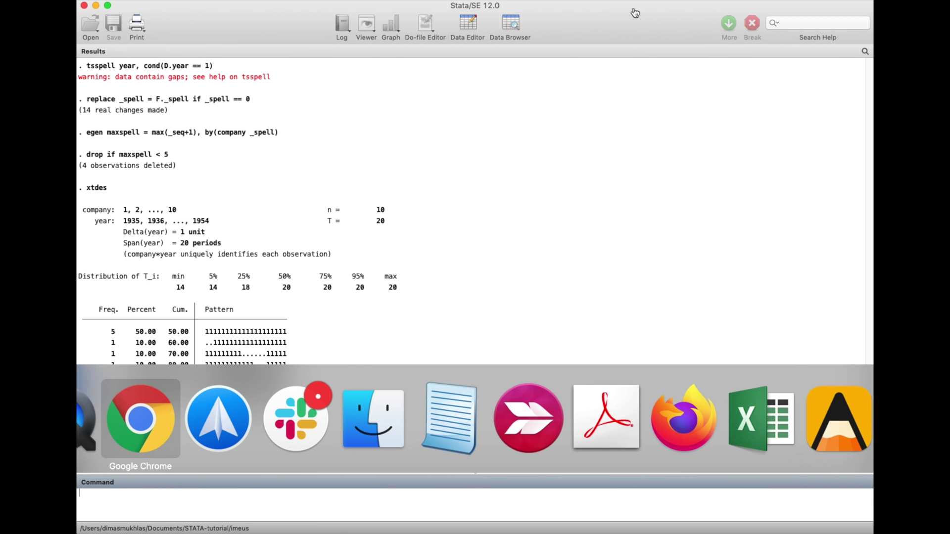
{"action": "left_click", "coordinate": [142, 415]}
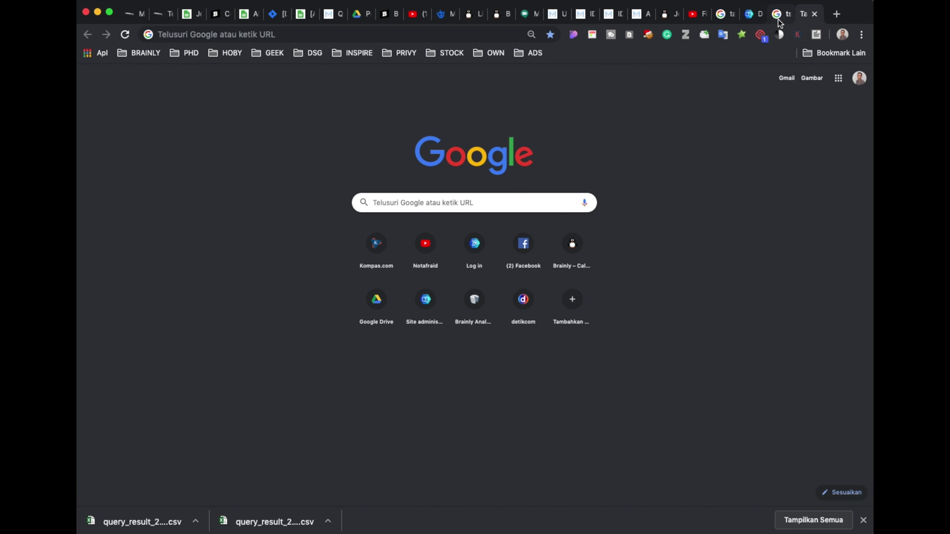
{"action": "left_click", "coordinate": [751, 15]}
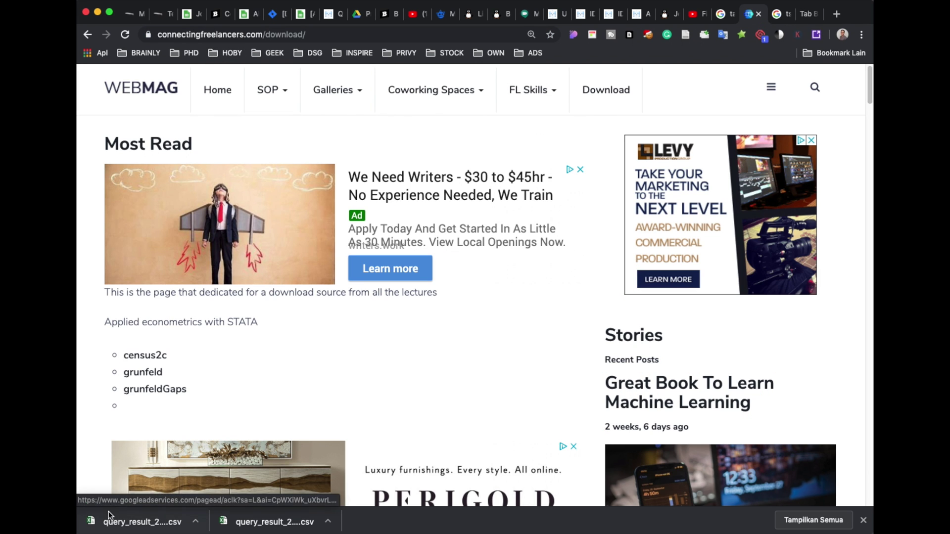
{"action": "right_click", "coordinate": [164, 389]}
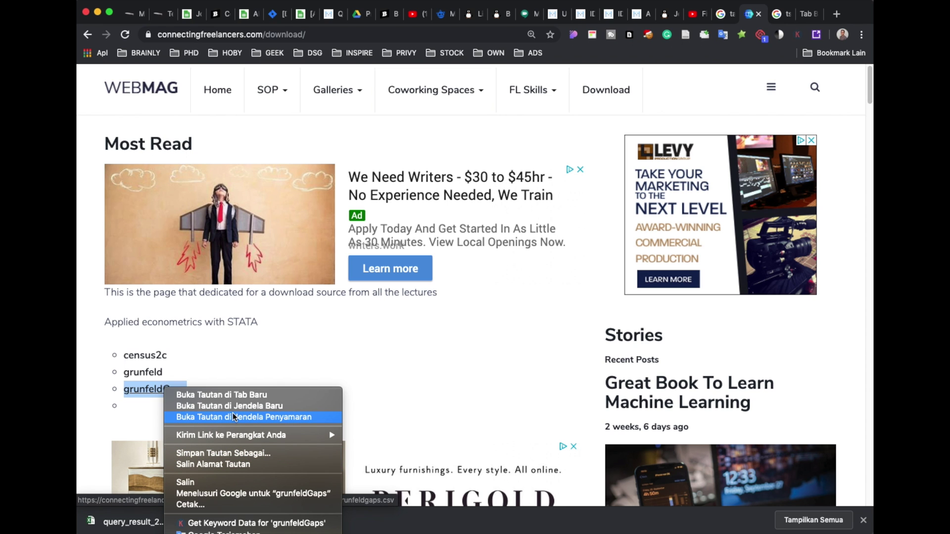
{"action": "left_click", "coordinate": [224, 462]}
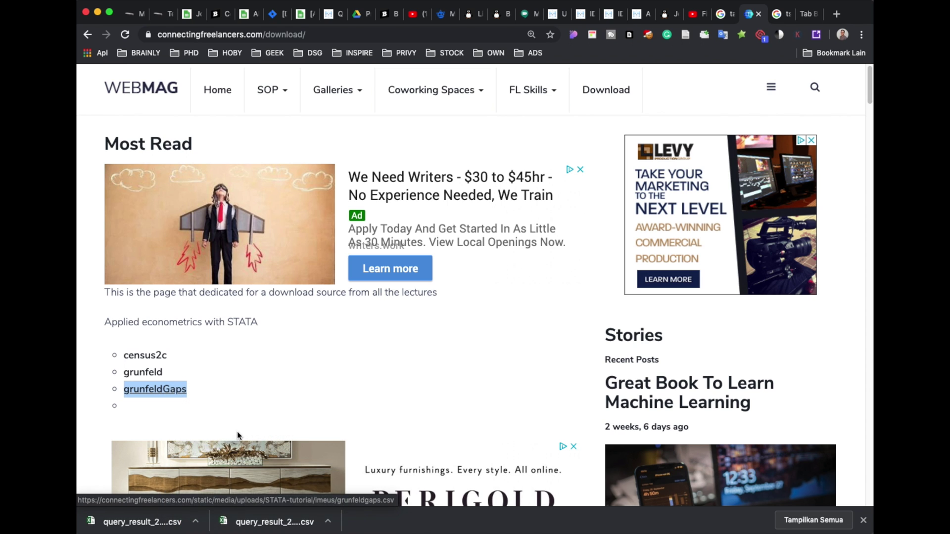
{"action": "key", "text": "super+Tab"}
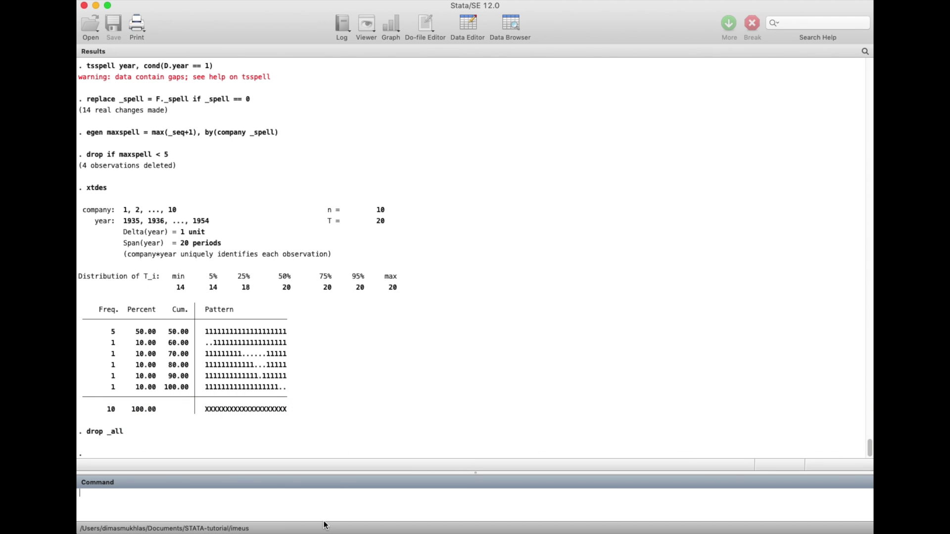
Try to import grunfeldgaps.csv from the copied link with http instead of https, ending the insheet command with "comma, clear"
{"action": "type", "text": "insheet using"}
{"action": "key", "text": "super+v"}
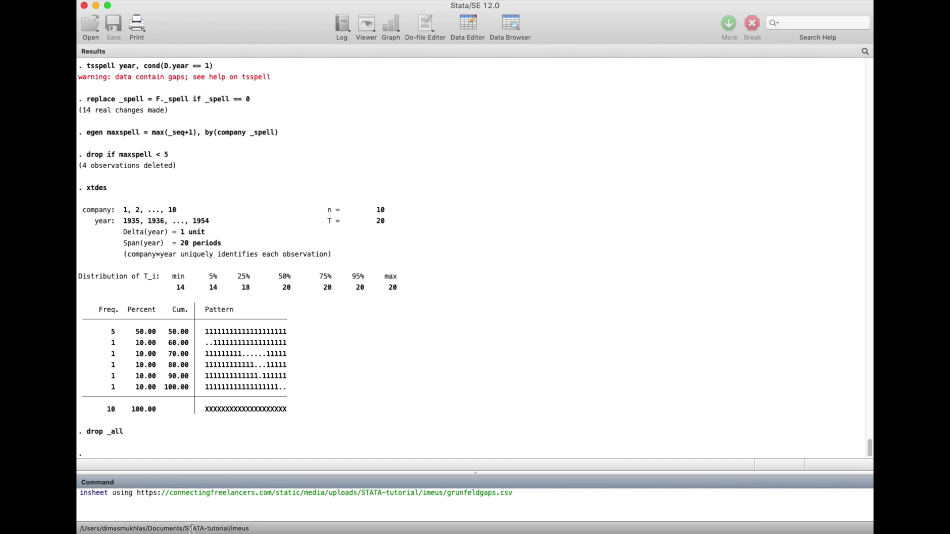
{"action": "left_click", "coordinate": [159, 493]}
{"action": "key", "text": "BackSpace"}
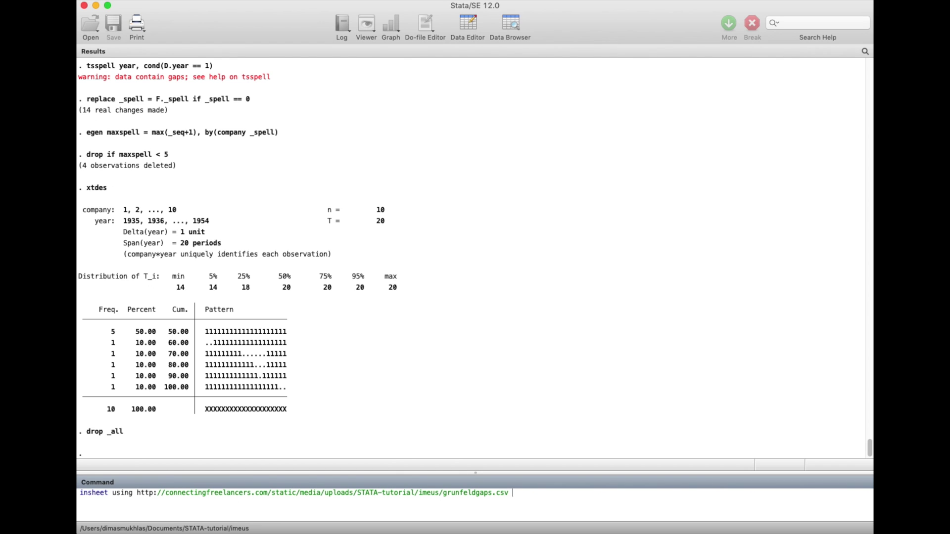
{"action": "type", "text": "comma, clear"}
{"action": "key", "text": "Return"}
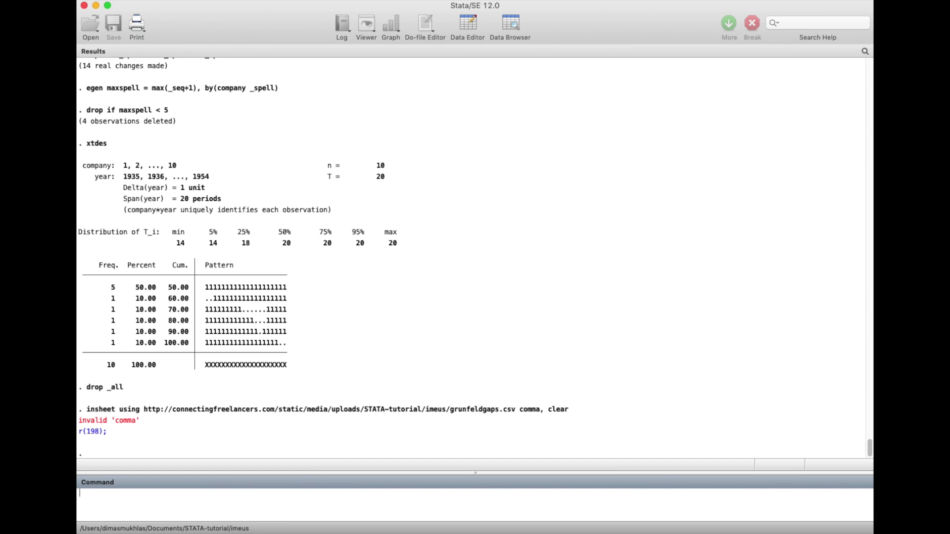
Import grunfeldgaps.csv from the copied link with insheet, using http instead of https and the options ", comma clear"
{"action": "type", "text": "insheet using"}
{"action": "key", "text": "super+v"}
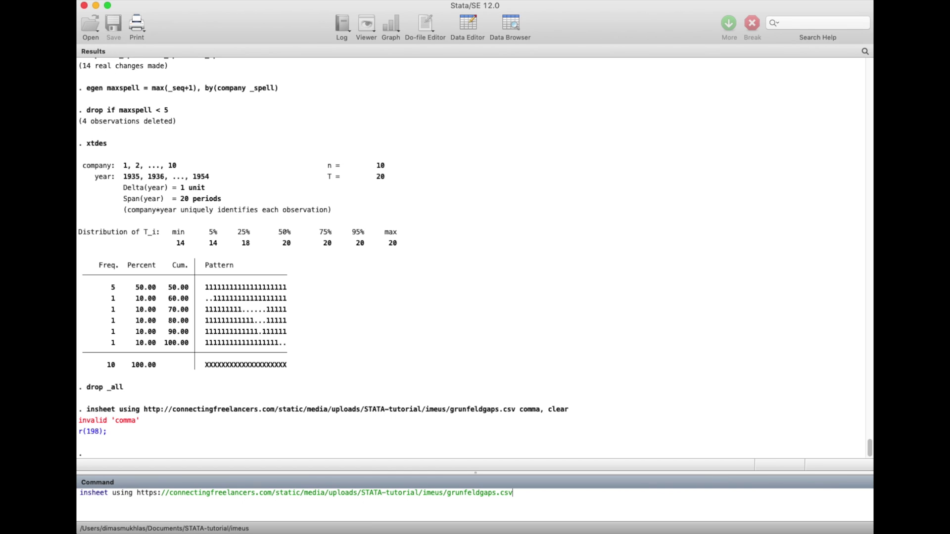
{"action": "left_click", "coordinate": [158, 493]}
{"action": "key", "text": "BackSpace"}
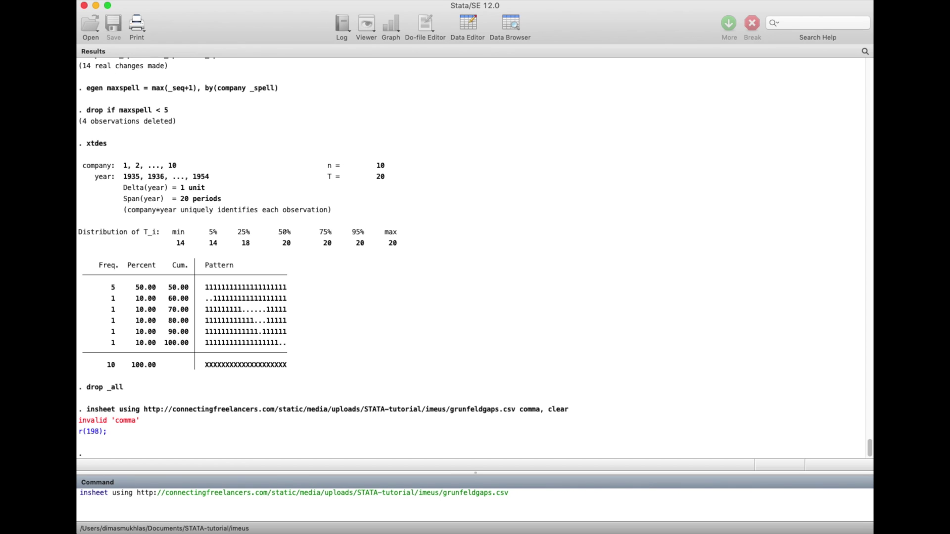
{"action": "type", "text": "comma clear"}
{"action": "key", "text": "Return"}
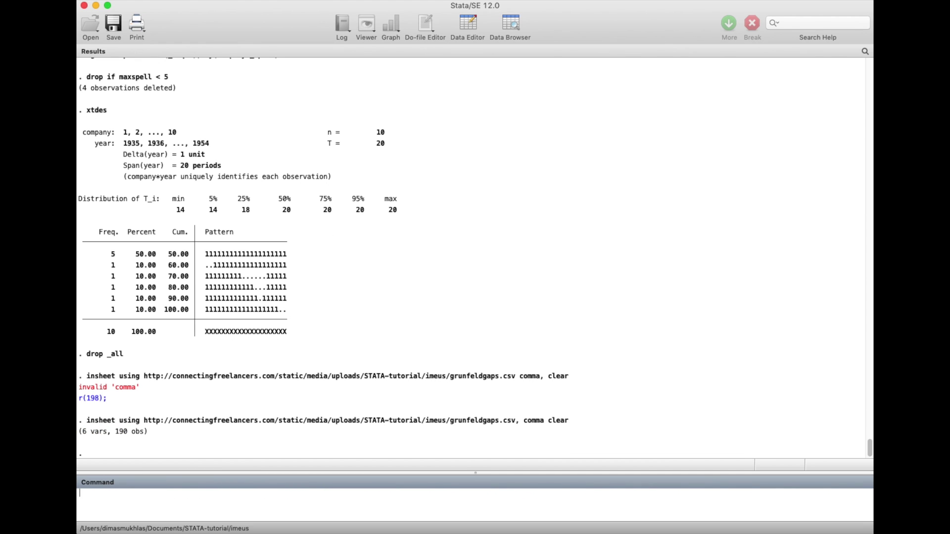
Browse the imported dataset from the first to the last observation and return to the command line
{"action": "left_click", "coordinate": [497, 24]}
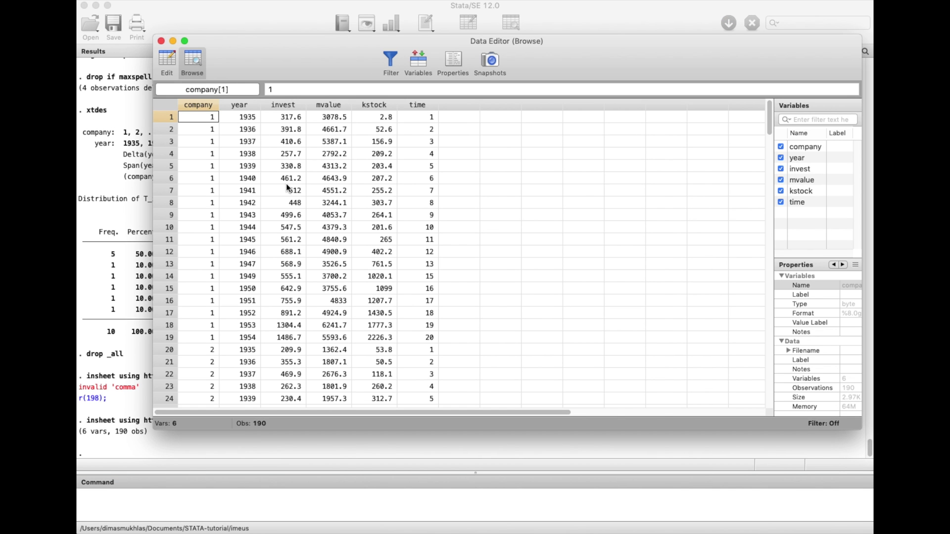
{"action": "scroll", "coordinate": [287, 186], "scroll_direction": "down", "scroll_amount": 20}
{"action": "scroll", "coordinate": [286, 183], "scroll_direction": "down", "scroll_amount": 6}
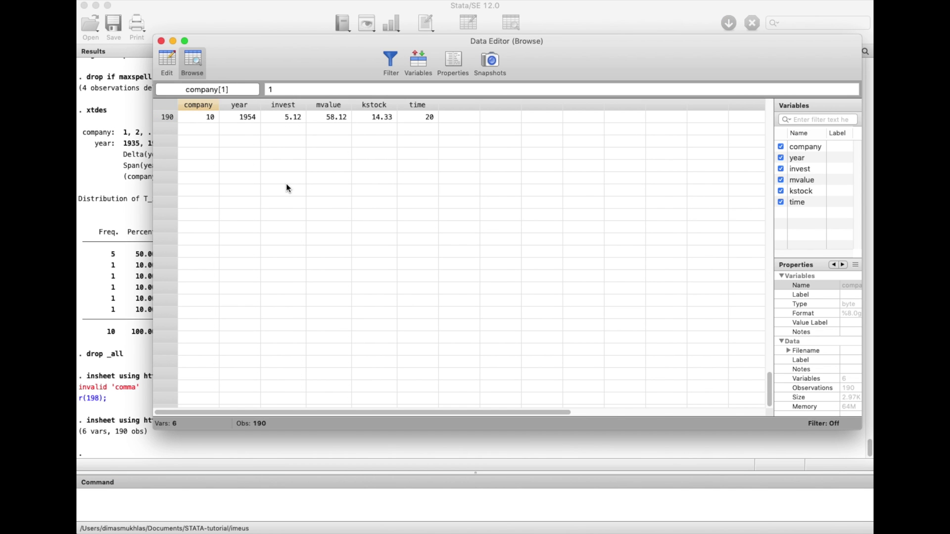
{"action": "scroll", "coordinate": [286, 183], "scroll_direction": "up", "scroll_amount": 20}
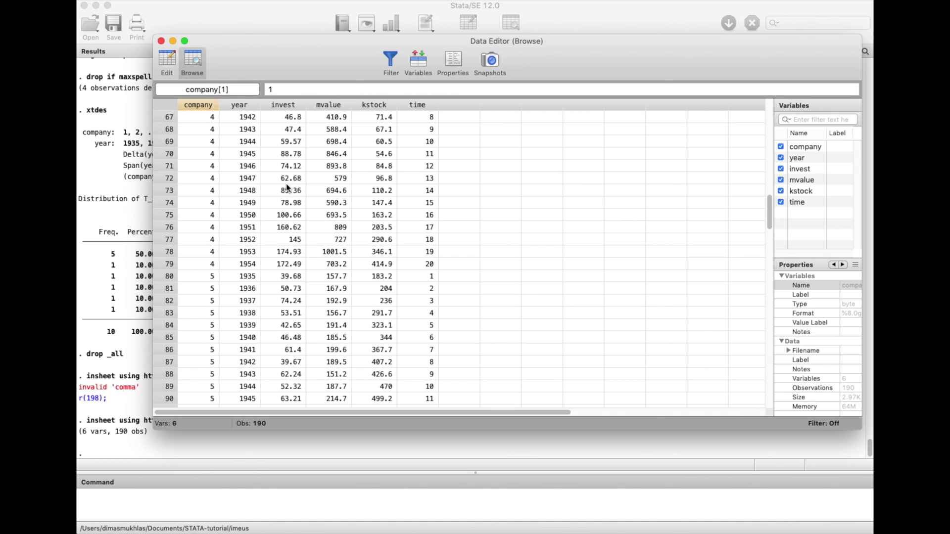
{"action": "scroll", "coordinate": [287, 185], "scroll_direction": "up", "scroll_amount": 13}
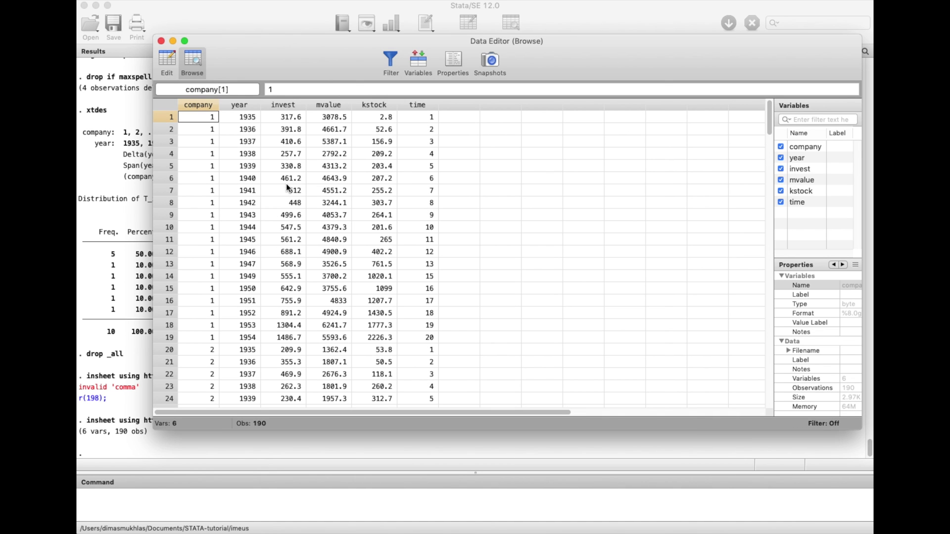
{"action": "left_click", "coordinate": [349, 509]}
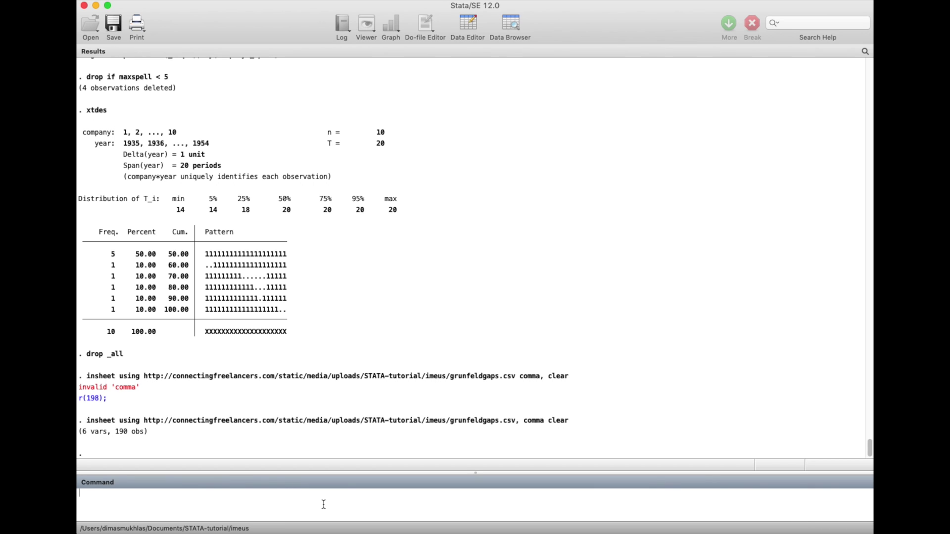
Install the tsspell package from SSC
{"action": "type", "text": "ssc install tsspell"}
{"action": "key", "text": "Return"}
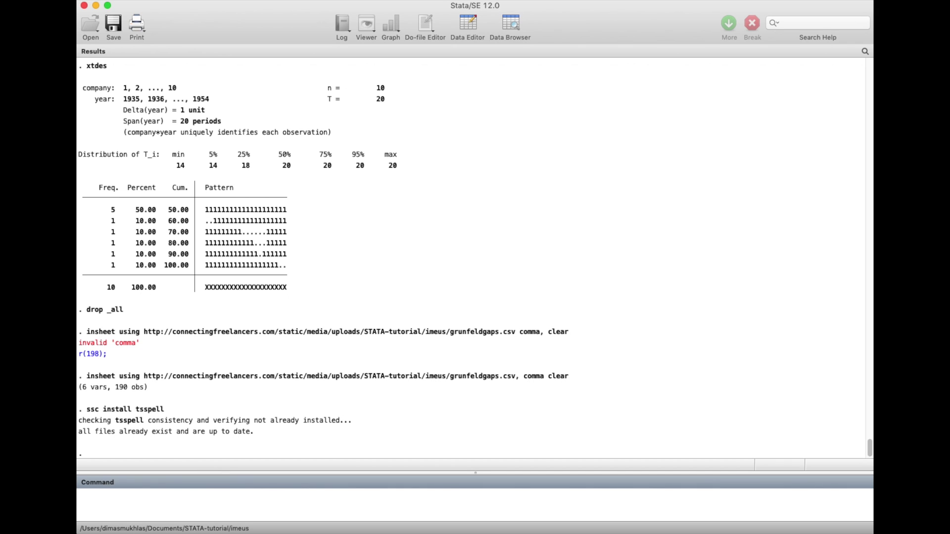
{"action": "type", "text": "tsset"}
{"action": "type", "text": "com"}
{"action": "key", "text": "BackSpace"}
{"action": "key", "text": "BackSpace"}
{"action": "key", "text": "BackSpace"}
{"action": "key", "text": "BackSpace"}
{"action": "key", "text": "BackSpace"}
{"action": "key", "text": "BackSpace"}
{"action": "key", "text": "BackSpace"}
{"action": "key", "text": "BackSpace"}
{"action": "key", "text": "BackSpace"}
Describe the dataset to list its variables and storage types
{"action": "type", "text": "describe"}
{"action": "key", "text": "Return"}
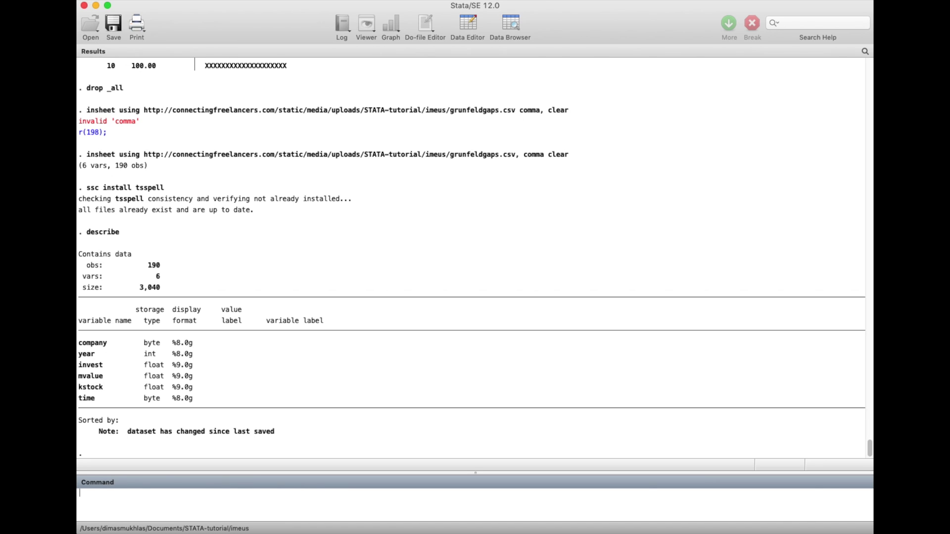
{"action": "type", "text": "xtde"}
{"action": "key", "text": "BackSpace"}
{"action": "key", "text": "BackSpace"}
{"action": "key", "text": "BackSpace"}
{"action": "key", "text": "BackSpace"}
Declare the panel structure with xtset using company and year, and summarise its participation pattern with xtdes
{"action": "type", "text": "xtset company year"}
{"action": "key", "text": "Return"}
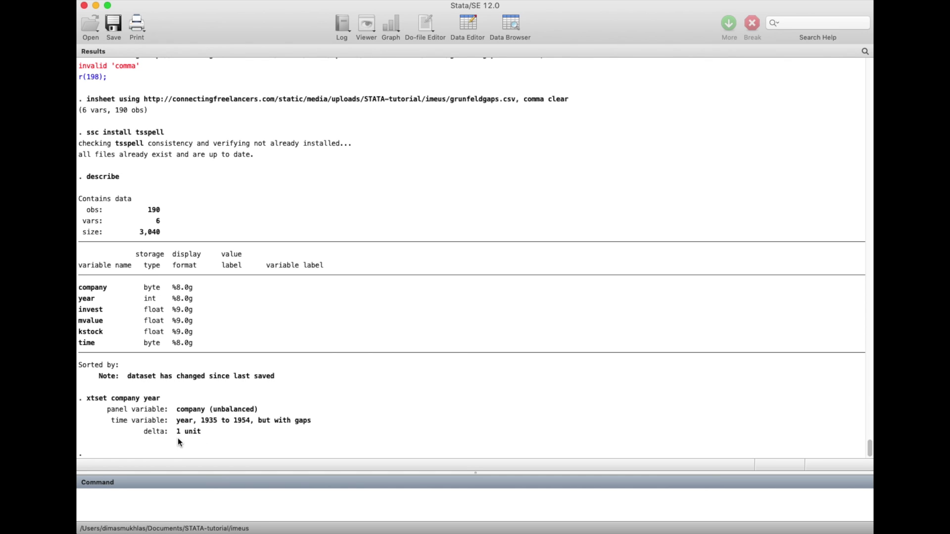
{"action": "left_click", "coordinate": [138, 497]}
{"action": "type", "text": "xtdes"}
{"action": "key", "text": "Return"}
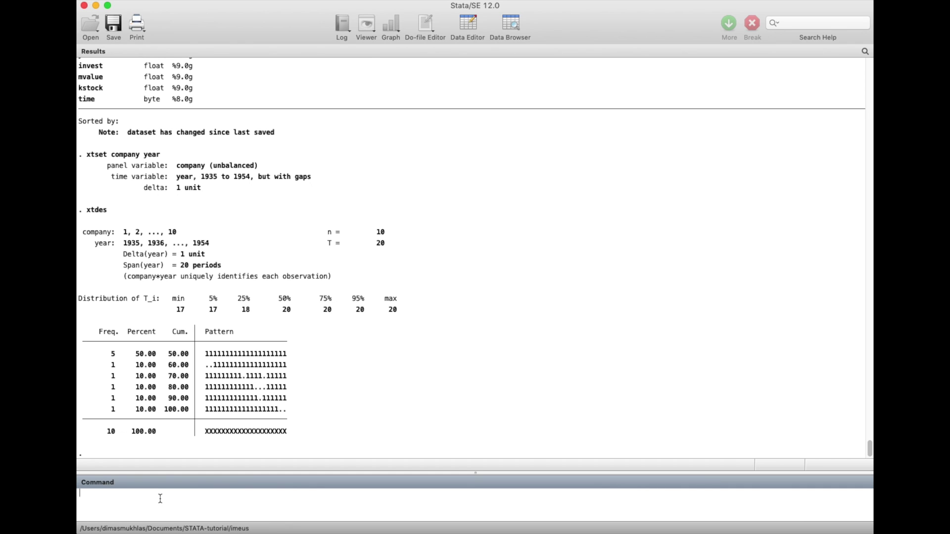
Identify spells of consecutive years with tsspell on year, using the condition D.year == 1
{"action": "type", "text": "tss"}
{"action": "type", "text": "epl"}
{"action": "type", "text": "l"}
{"action": "key", "text": "BackSpace"}
{"action": "key", "text": "BackSpace"}
{"action": "key", "text": "BackSpace"}
{"action": "key", "text": "BackSpace"}
{"action": "type", "text": "pell year, cond(D.year "}
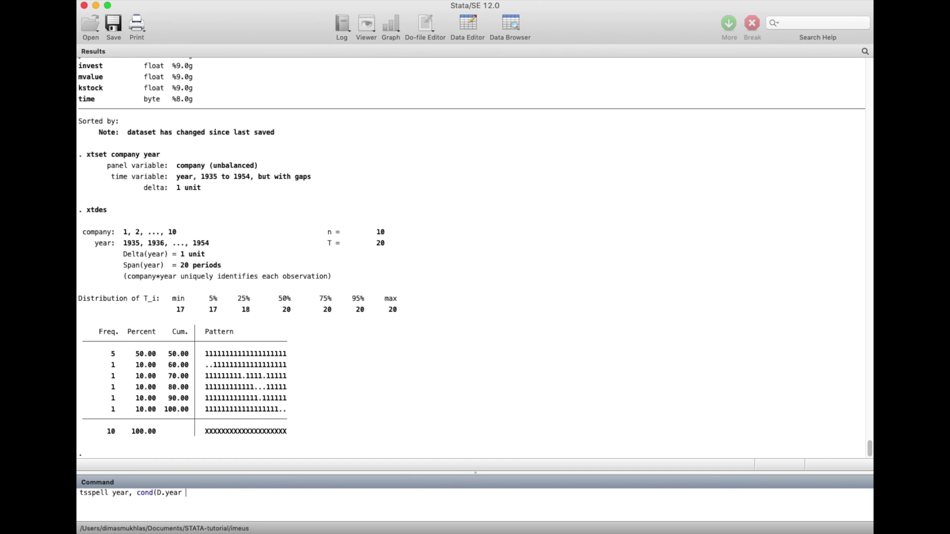
{"action": "type", "text": "== 1)"}
{"action": "key", "text": "Return"}
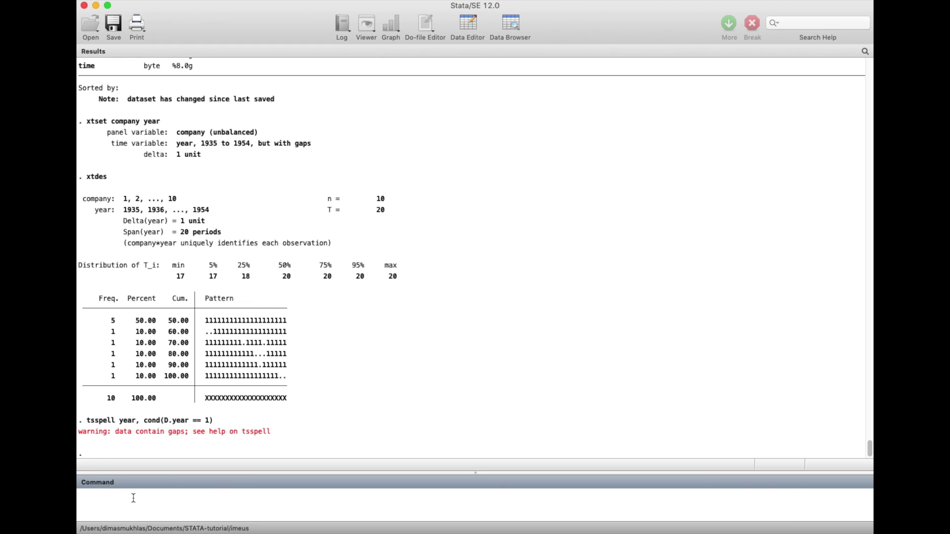
Generate nspell with egen as the maximum of _spell, by company
{"action": "type", "text": "egen"}
{"action": "type", "text": "nspell = max(_spell), b"}
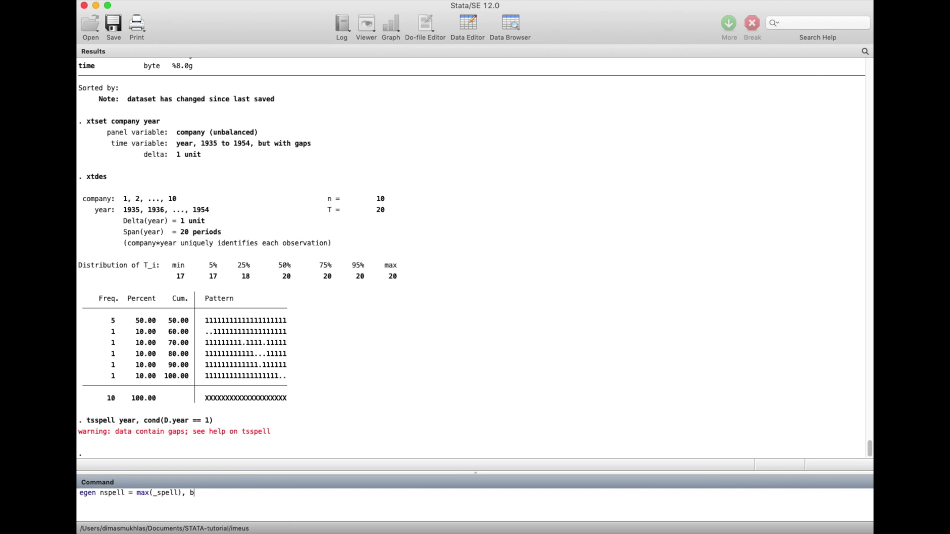
{"action": "type", "text": "y(company)"}
{"action": "key", "text": "Return"}
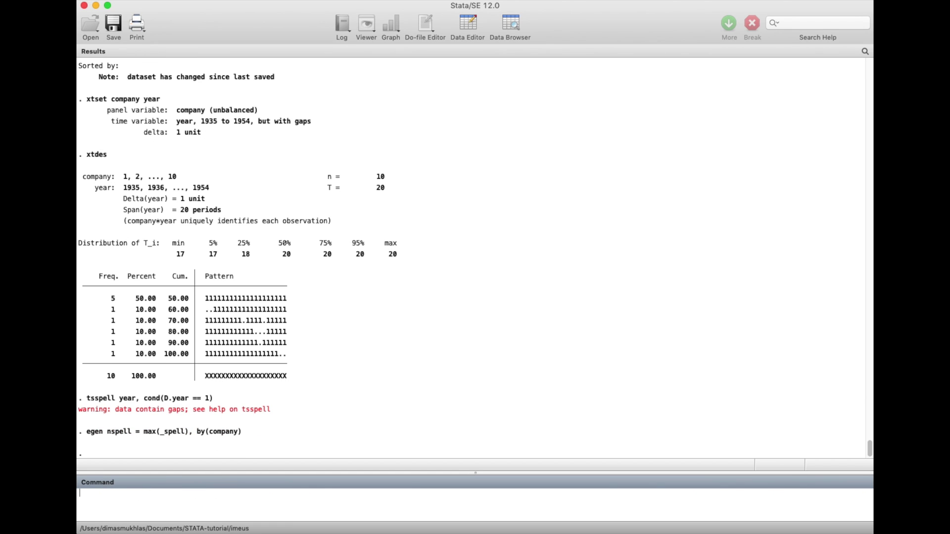
Drop the observations where nspell is greater than 1
{"action": "type", "text": "drop if nspell"}
{"action": "type", "text": "> 1"}
{"action": "key", "text": "Return"}
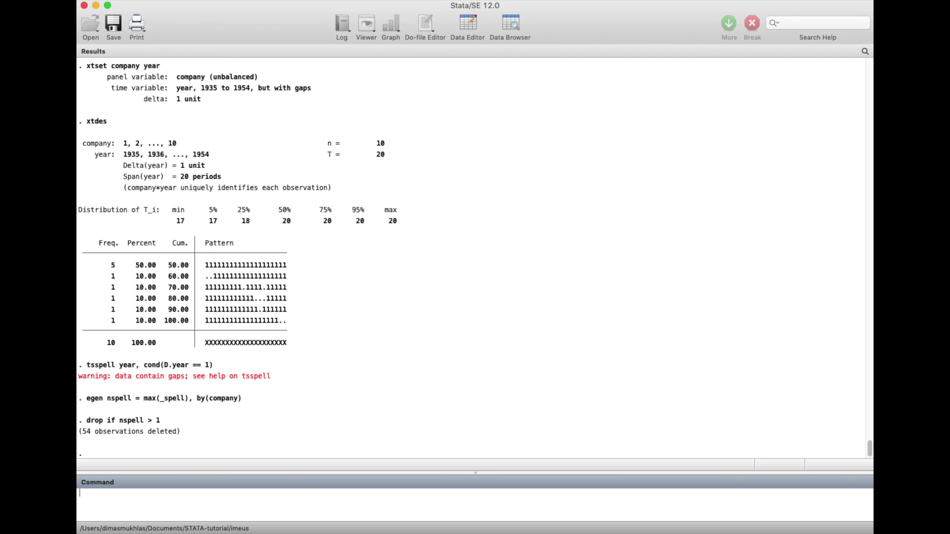
Run describe and xtdes on the reduced dataset, and compare its panel pattern with the pattern before the drop
{"action": "type", "text": "describe"}
{"action": "key", "text": "Return"}
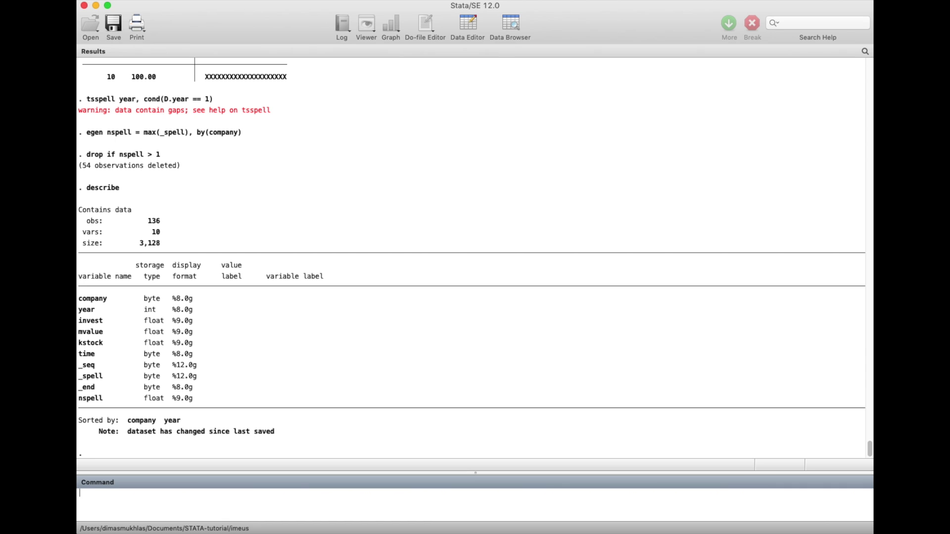
{"action": "type", "text": "xtdes"}
{"action": "key", "text": "Return"}
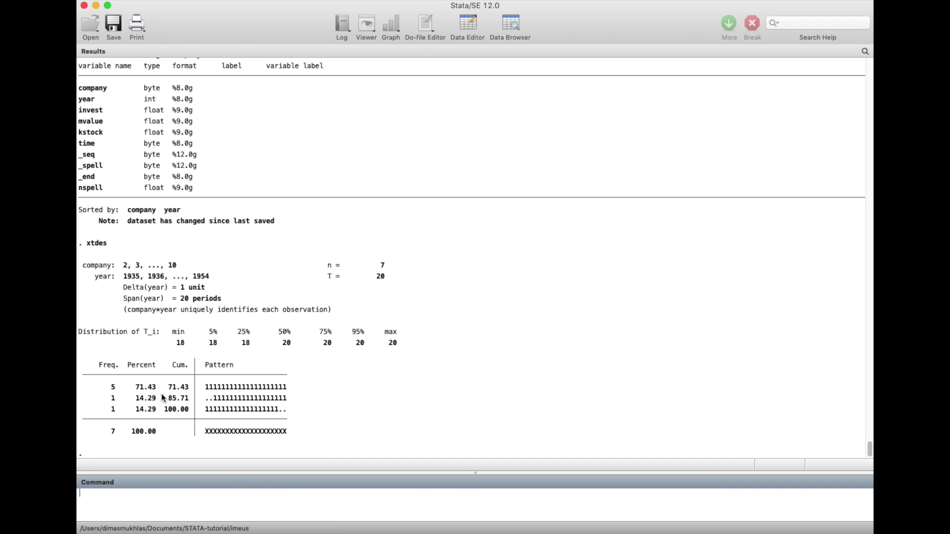
{"action": "scroll", "coordinate": [145, 298], "scroll_direction": "up", "scroll_amount": 10}
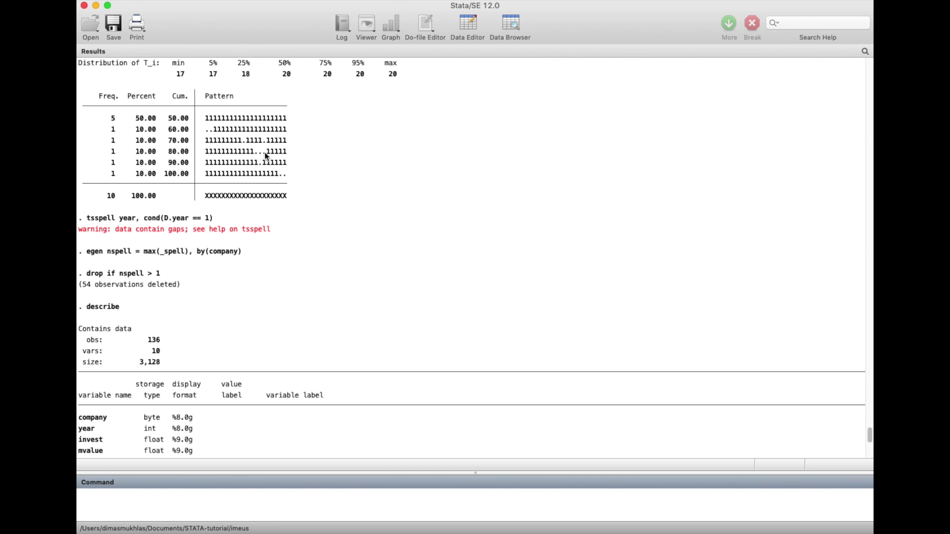
{"action": "scroll", "coordinate": [220, 170], "scroll_direction": "down", "scroll_amount": 5}
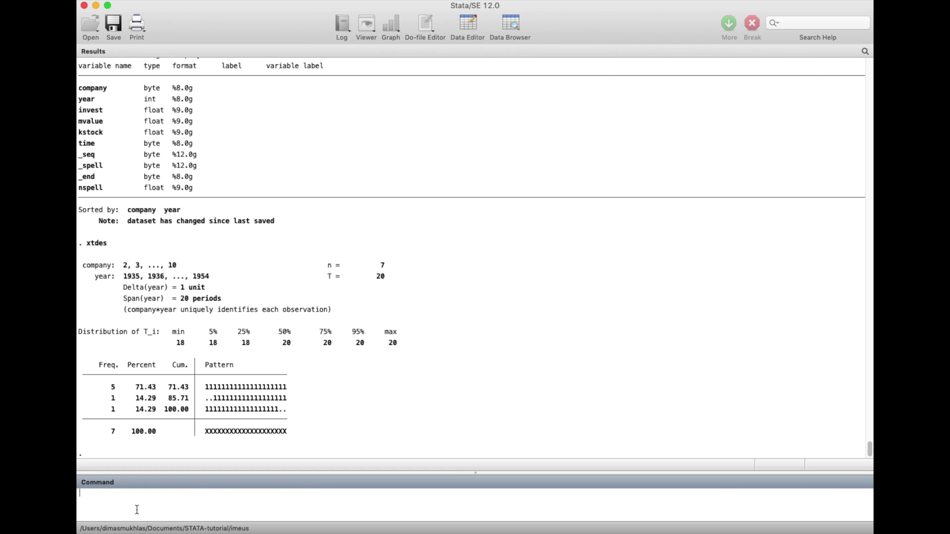
Drop all data and reimport grunfeldgaps.csv from its http address with insheet and the options ", comma clear"
{"action": "type", "text": "drop _all"}
{"action": "key", "text": "Return"}
{"action": "type", "text": "insheet using"}
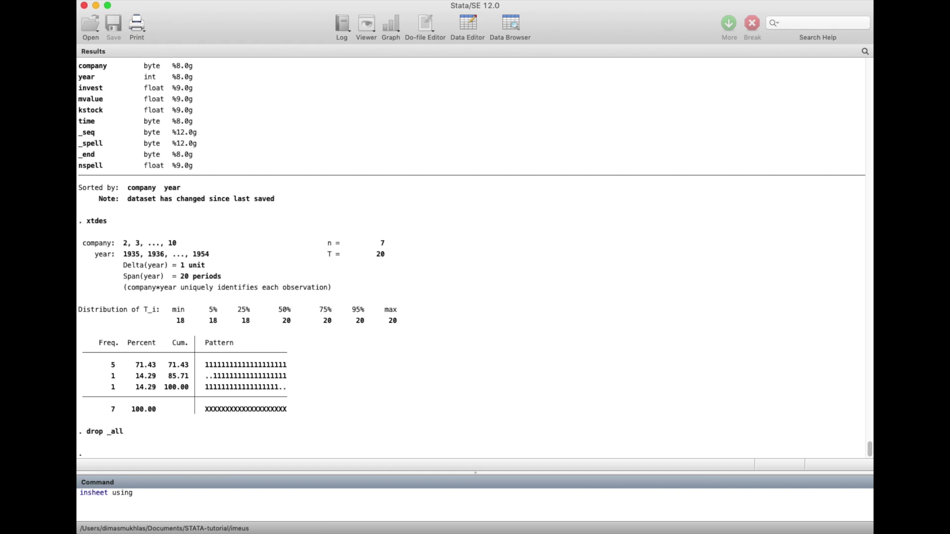
{"action": "type", "text": "https://connectingfreelancers.com/static/media/uploads/STATA-tutorial/imeus/grunfeldgaps.csv"}
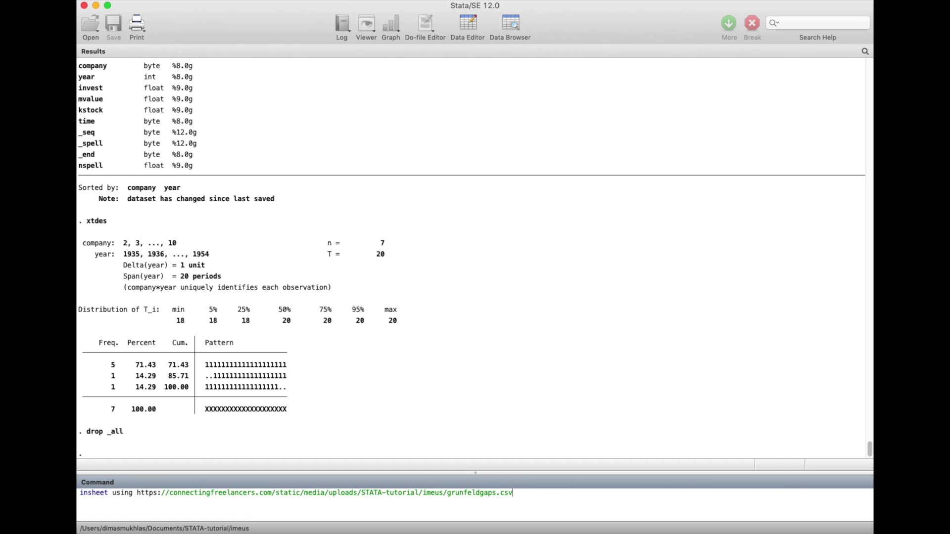
{"action": "left_click", "coordinate": [158, 493]}
{"action": "key", "text": "BackSpace"}
{"action": "type", "text": "comma clear"}
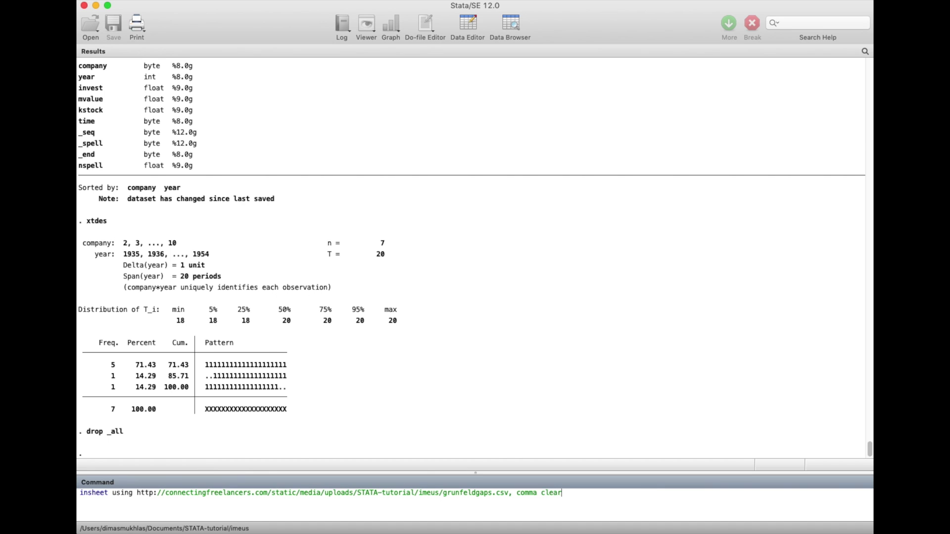
{"action": "key", "text": "Return"}
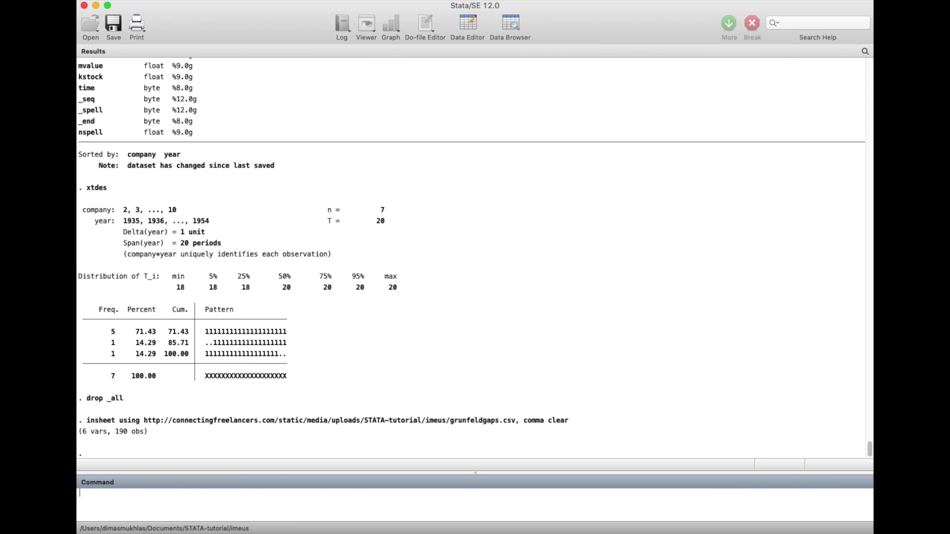
Try to describe the reloaded data's panel pattern with xtdes
{"action": "type", "text": "xtdes"}
{"action": "key", "text": "Return"}
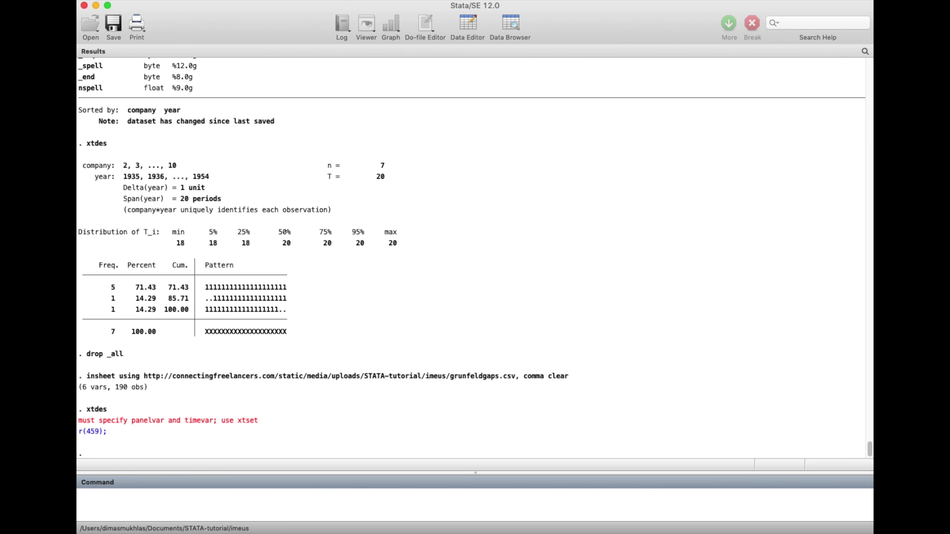
Declare the panel with company and year using xtset, and generate the spell variables with tsspell year, cond(D.year == 1)
{"action": "type", "text": "xtset company year"}
{"action": "key", "text": "Return"}
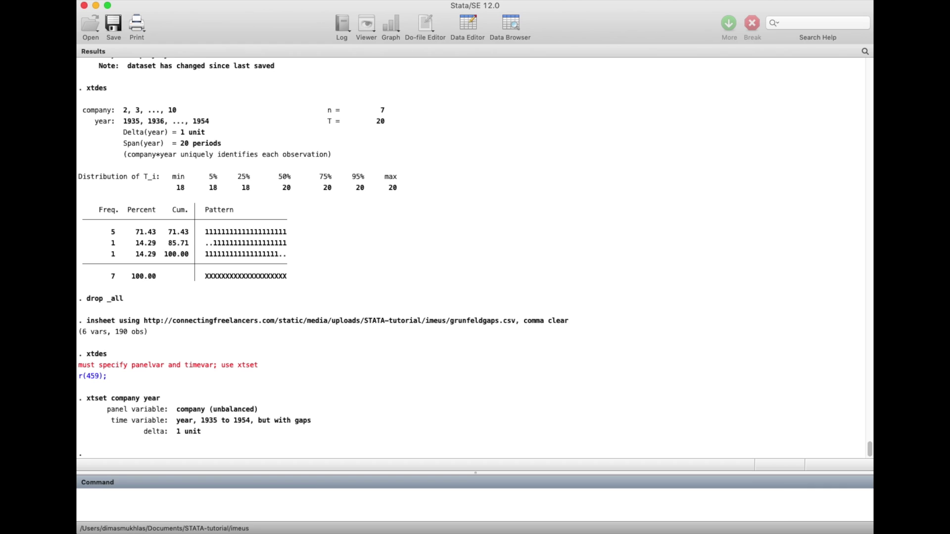
{"action": "type", "text": "xt"}
{"action": "key", "text": "BackSpace"}
{"action": "type", "text": "t"}
{"action": "key", "text": "BackSpace"}
{"action": "key", "text": "BackSpace"}
{"action": "type", "text": "tsspell,"}
{"action": "key", "text": "BackSpace"}
{"action": "type", "text": "year, cond(D.year == 1)"}
{"action": "key", "text": "Return"}
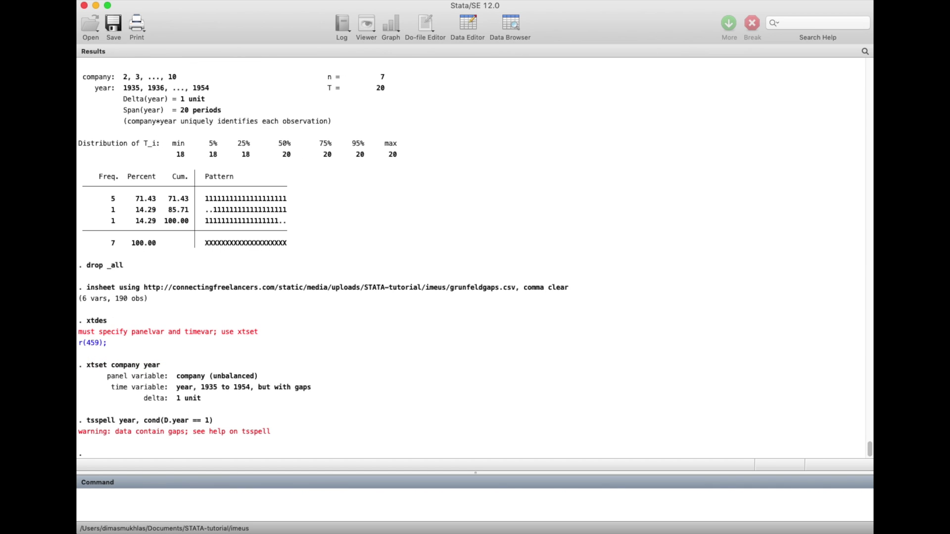
Try to replace _spell with F.spell for observations where _spell equals 0
{"action": "type", "text": "replace _spell ="}
{"action": "type", "text": "F.spell if _spell"}
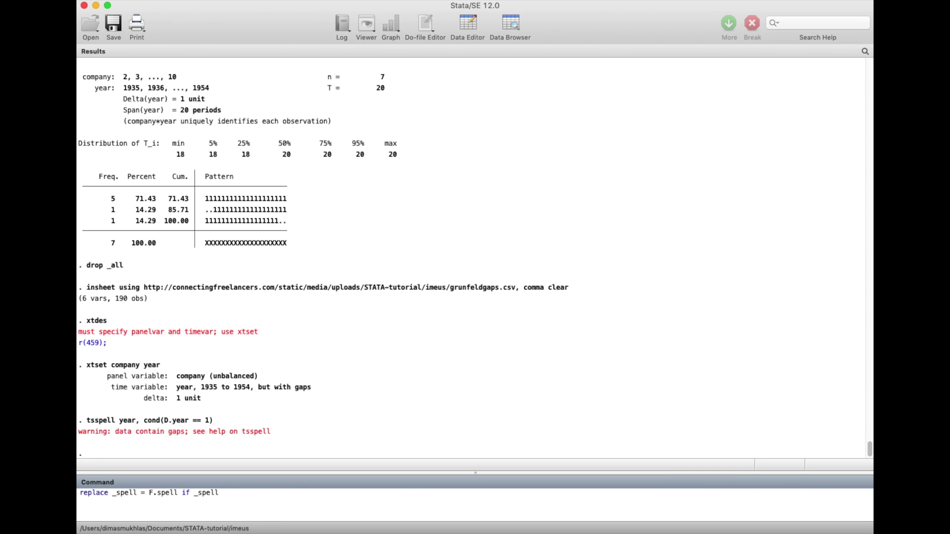
{"action": "type", "text": " == 0"}
{"action": "key", "text": "Return"}
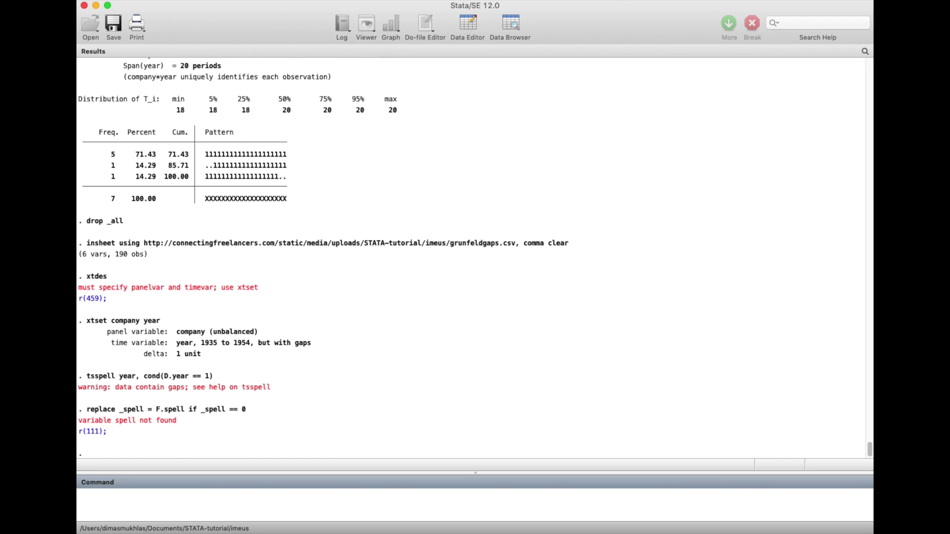
Replace _spell with its lead value F._spell for observations where _spell equals 0
{"action": "type", "text": "replace _"}
{"action": "type", "text": "spell = F._spell if _spel"}
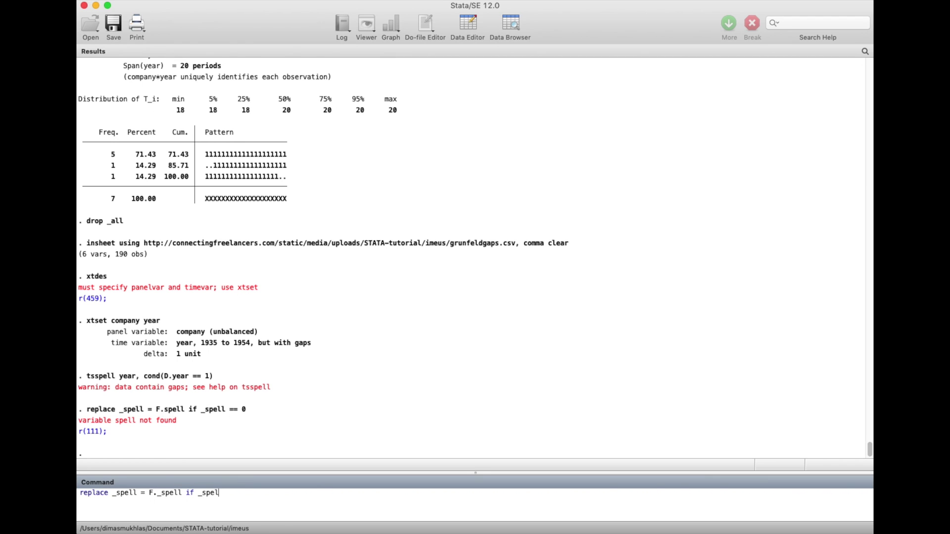
{"action": "type", "text": "l == 0"}
{"action": "key", "text": "Return"}
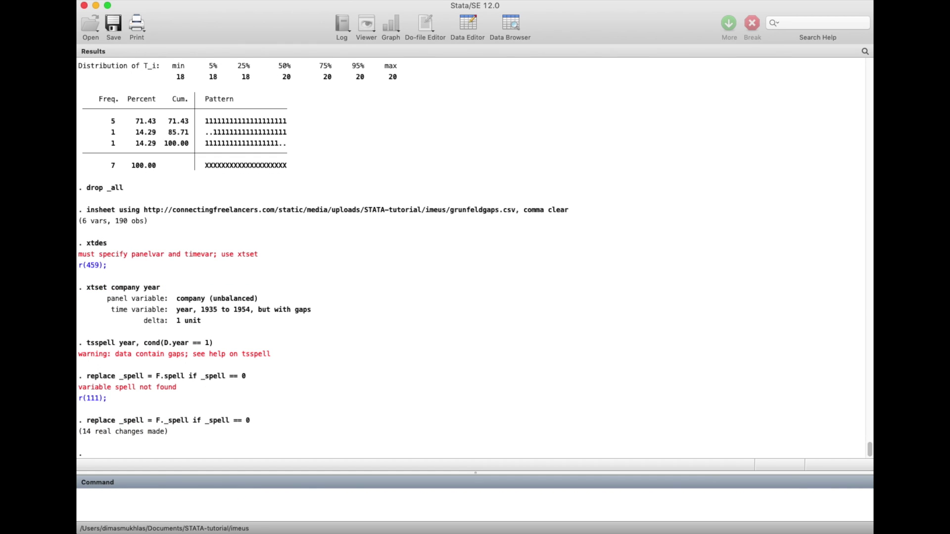
Create the variable maxspell with egen as max(_seq+1), grouped by company and _spell
{"action": "type", "text": "egen maxspell = max(_seq+1) , by "}
{"action": "type", "text": "co"}
{"action": "key", "text": "BackSpace"}
{"action": "key", "text": "BackSpace"}
{"action": "type", "text": "("}
{"action": "key", "text": "BackSpace"}
{"action": "key", "text": "BackSpace"}
{"action": "type", "text": "(company _spell"}
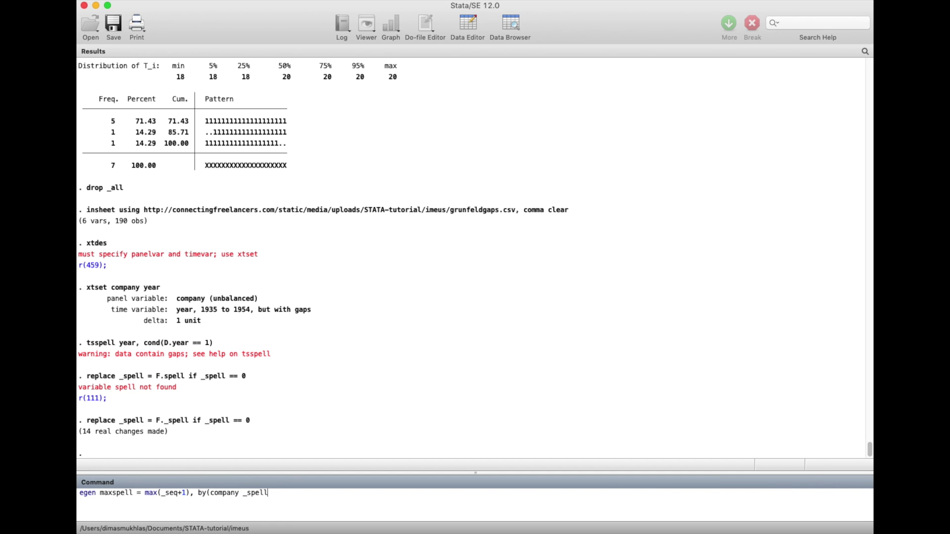
{"action": "type", "text": ")"}
{"action": "key", "text": "Return"}
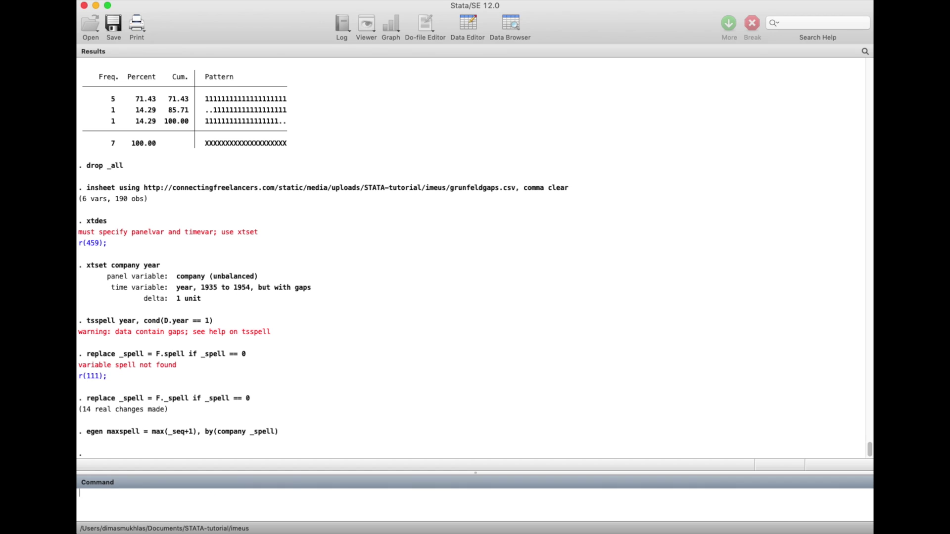
Drop the observations where maxspell is below 4, followed by those below 5, and describe the remaining panel pattern with xtdes
{"action": "type", "text": "drop if maxpell <4s"}
{"action": "key", "text": "Return"}
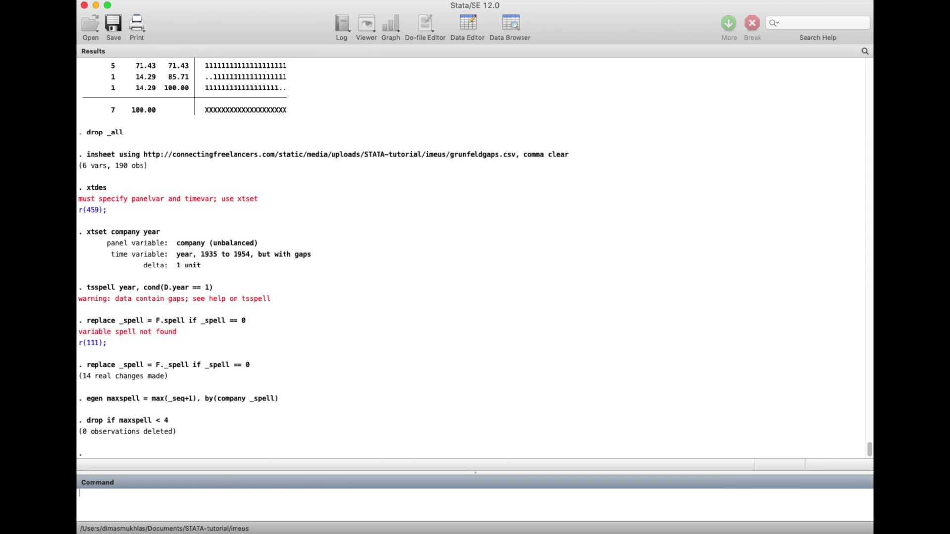
{"action": "type", "text": "drop if maxspell < 5"}
{"action": "key", "text": "Return"}
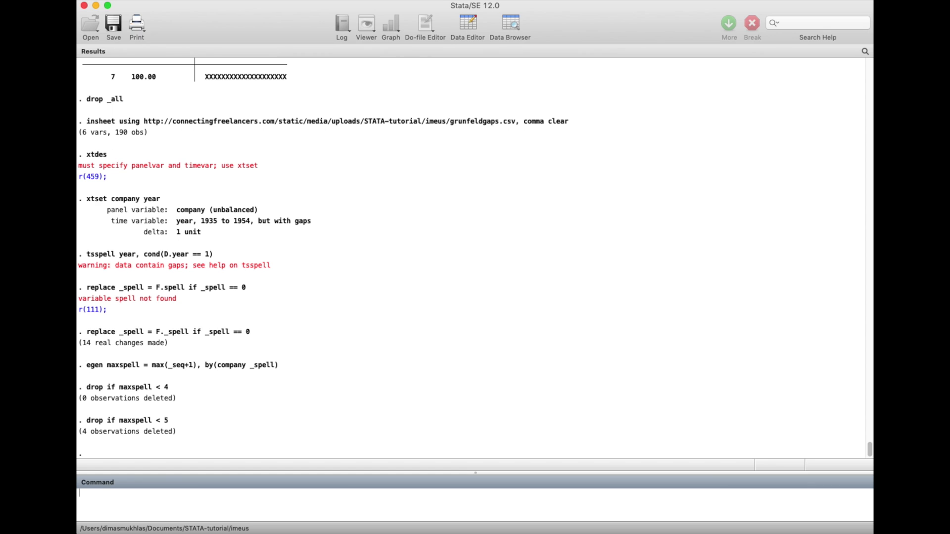
{"action": "type", "text": "xtdes"}
{"action": "key", "text": "Return"}
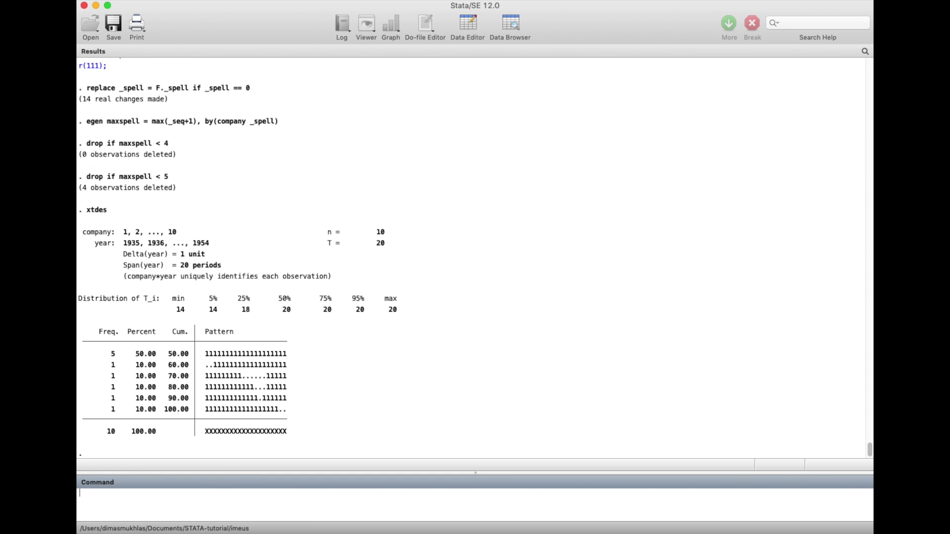